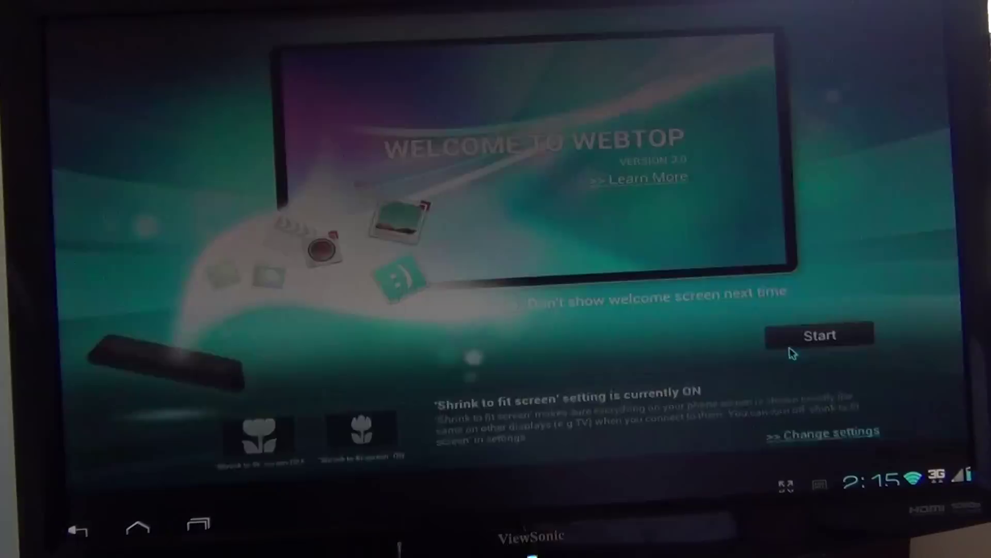
Start Webtop from the welcome screen, bringing up the Webtop-versus-Phone mode explanation
click(792, 351)
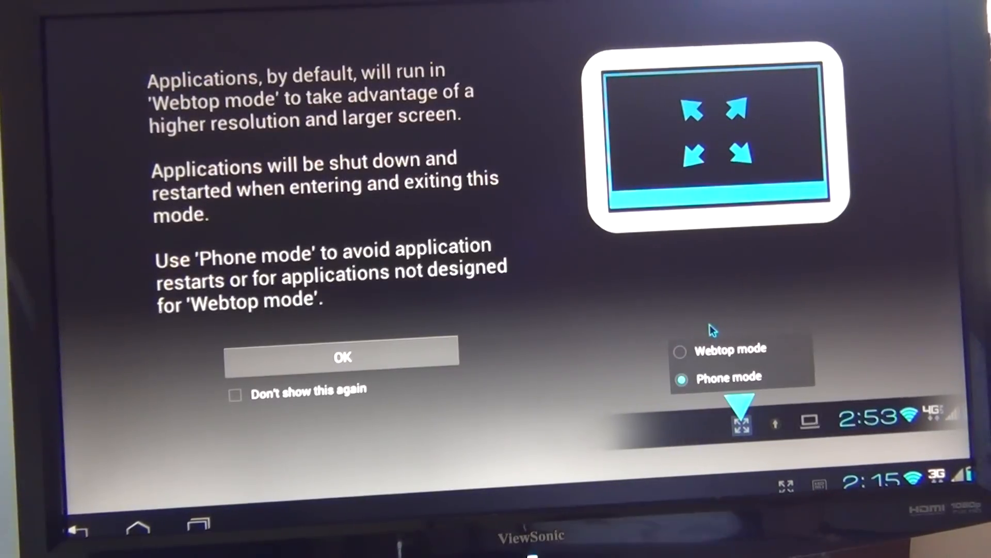
Acknowledge the mode explanation and back out of AdSense Dashboard to the home screen
click(434, 361)
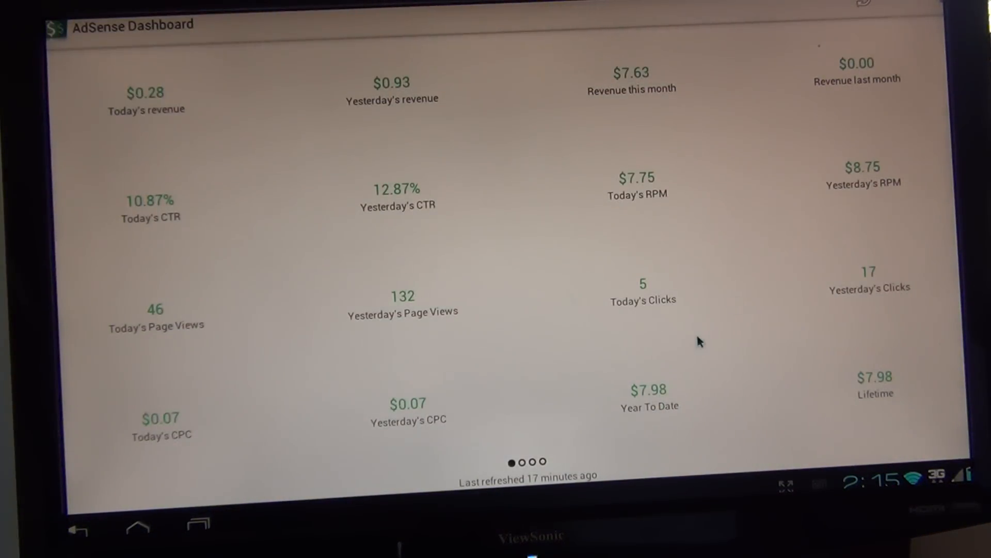
key(Escape)
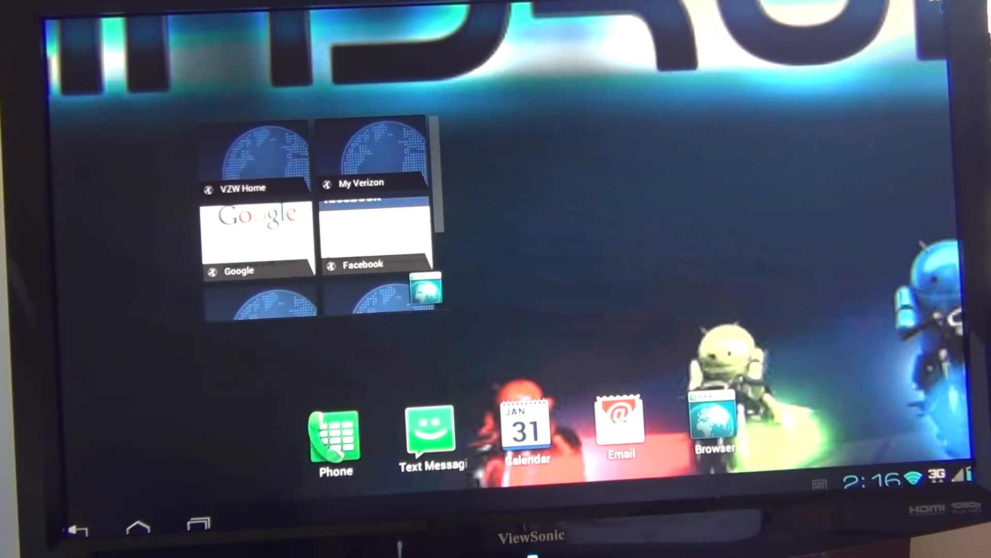
Page forward and back through the All Apps drawer of installed apps
click(964, 6)
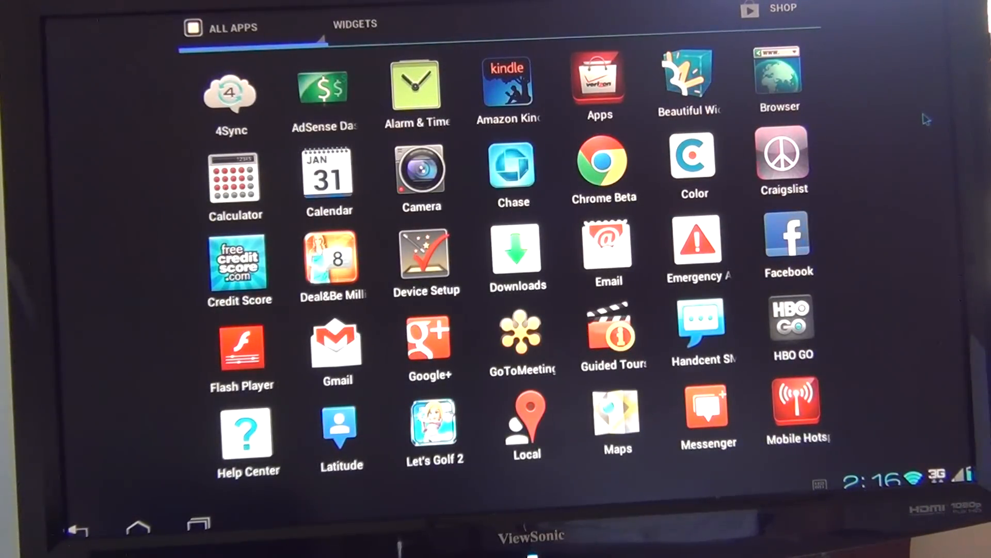
drag(926, 118, 366, 246)
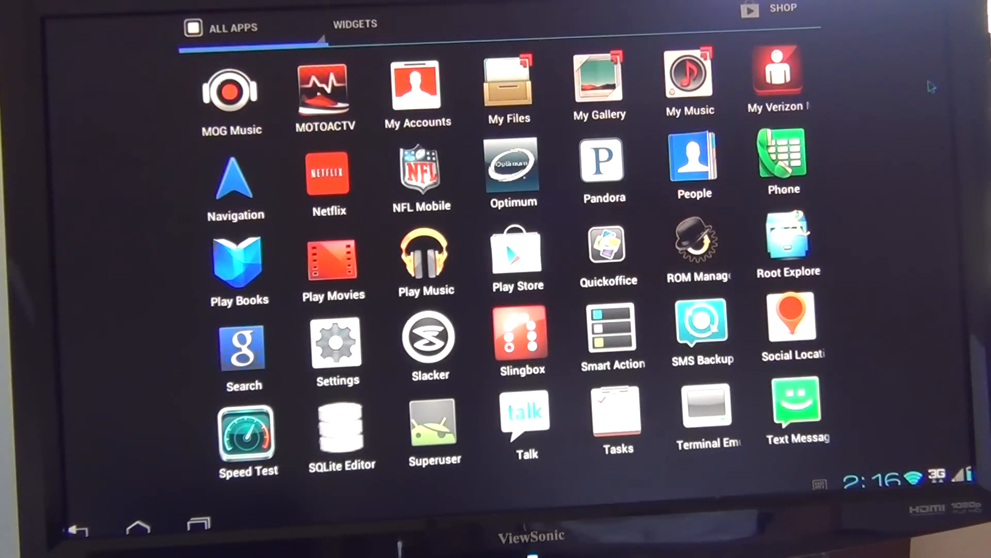
drag(931, 86, 542, 156)
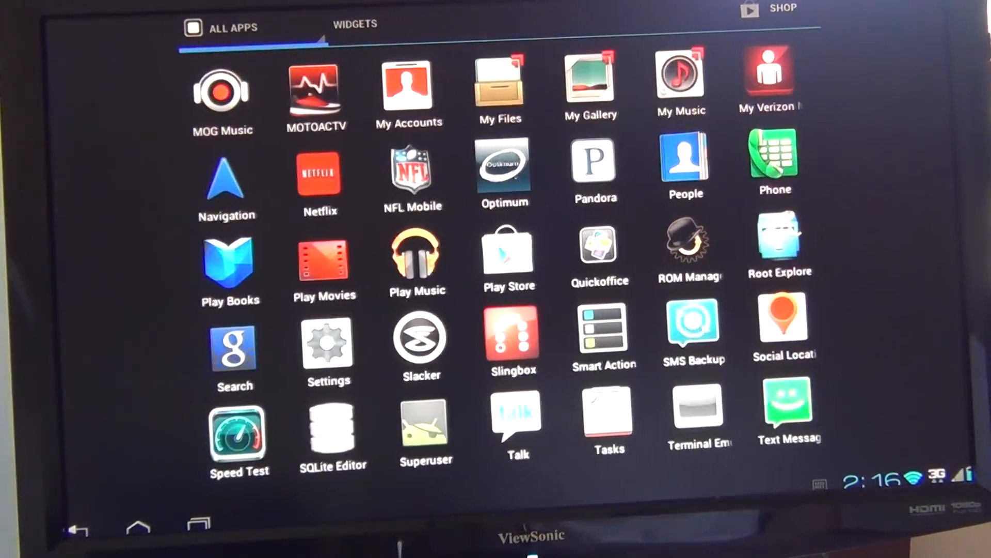
drag(89, 231, 532, 152)
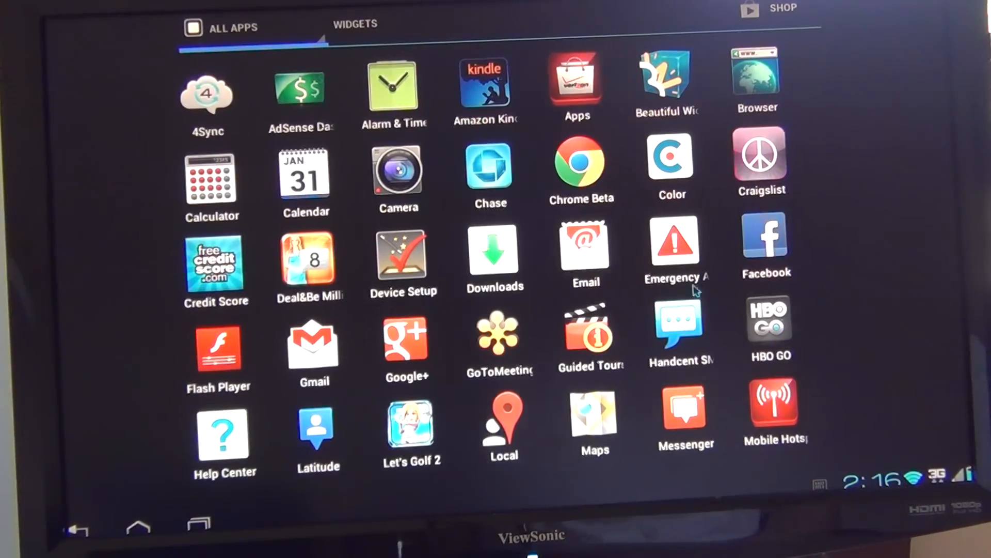
scroll(898, 259, down, 1)
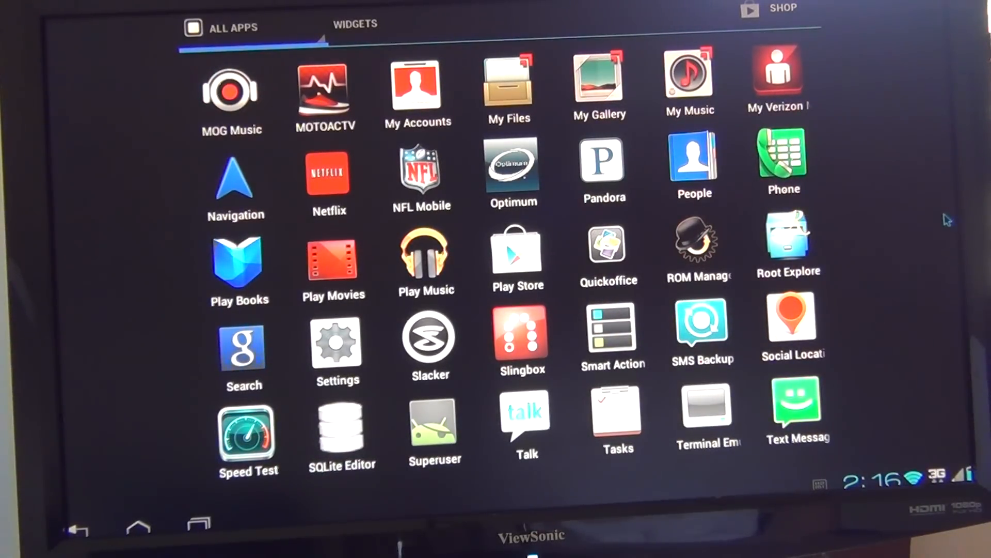
scroll(945, 221, down, 1)
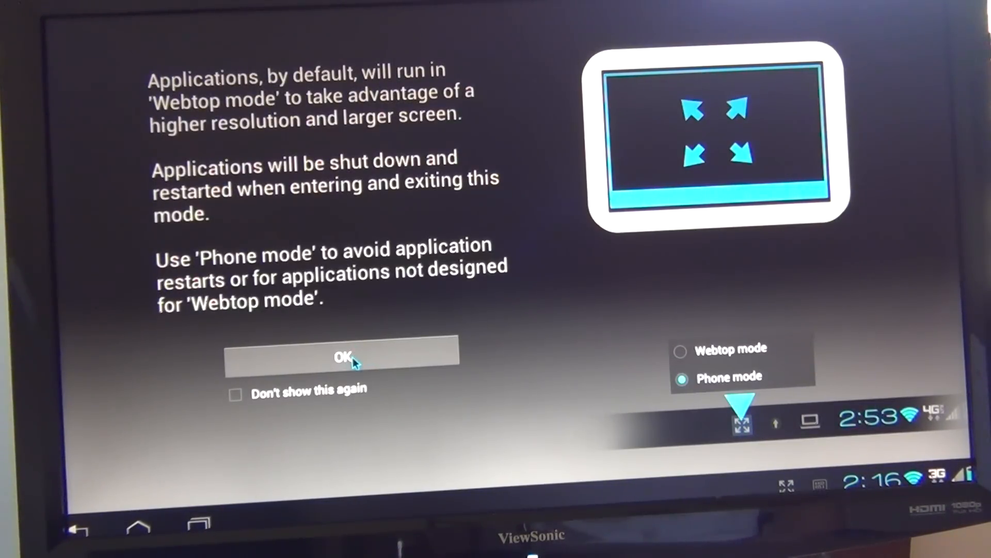
Acknowledge the mode explanation, scroll YouTube's recommended video grid, then return home
click(353, 358)
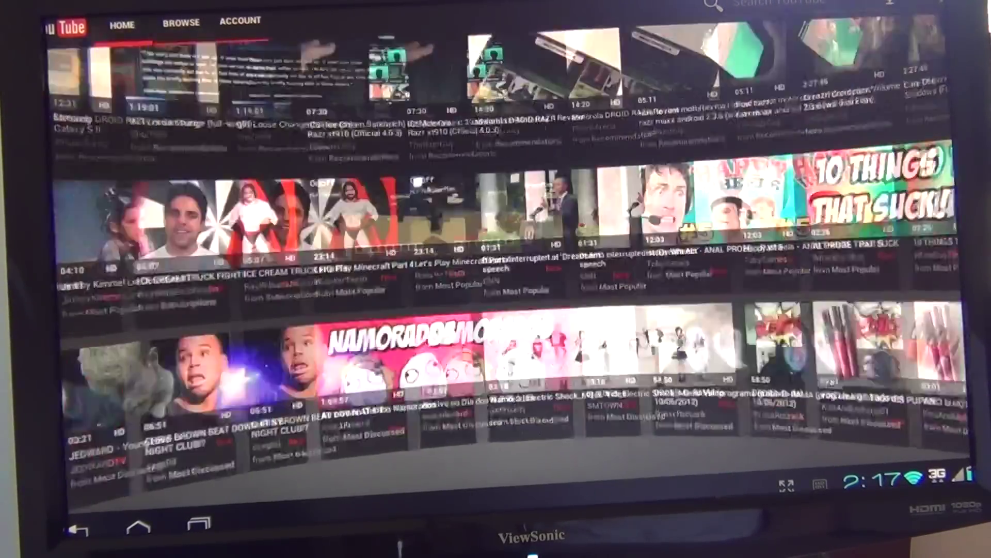
mouse_move(726, 462)
mouse_down()
mouse_move(310, 503)
mouse_move(751, 358)
mouse_up()
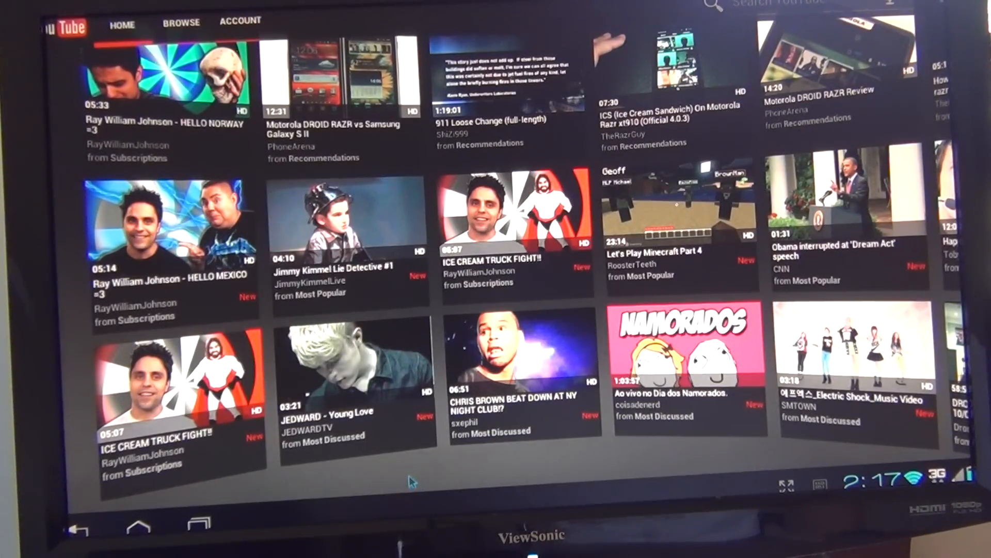
click(139, 528)
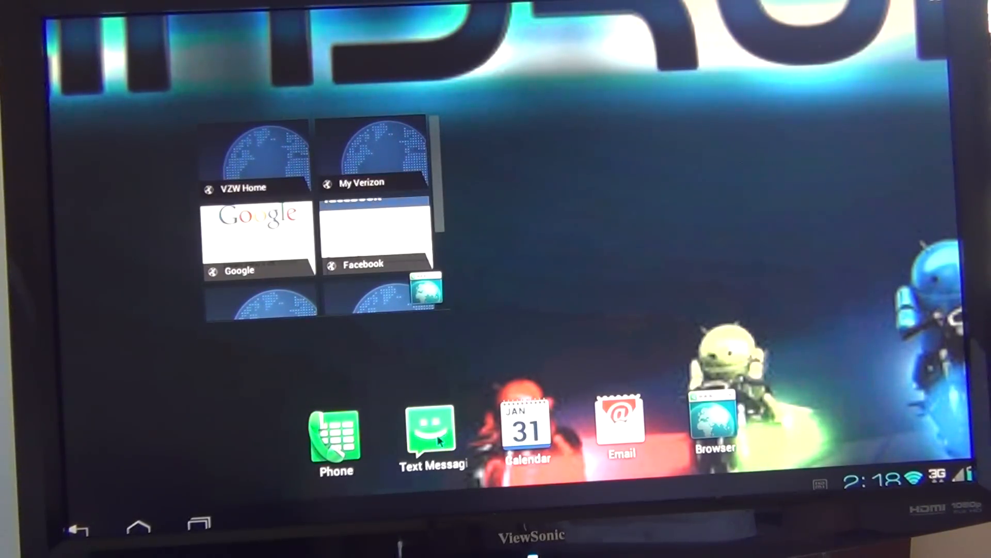
Move Text Messaging from the dock onto the neighbouring panel and swipe to an empty home page
drag(448, 445, 435, 386)
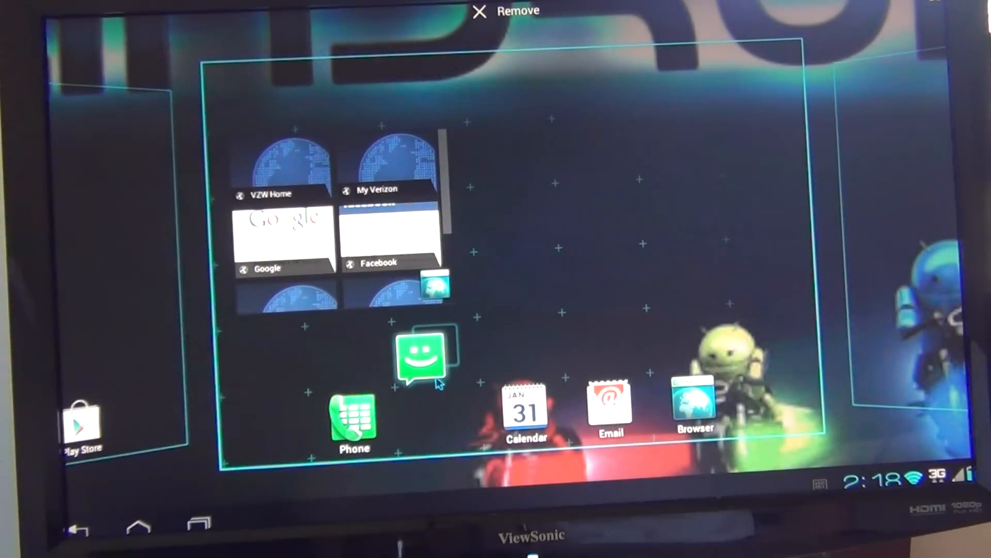
mouse_move(435, 386)
mouse_down()
mouse_move(156, 354)
mouse_move(441, 299)
mouse_up()
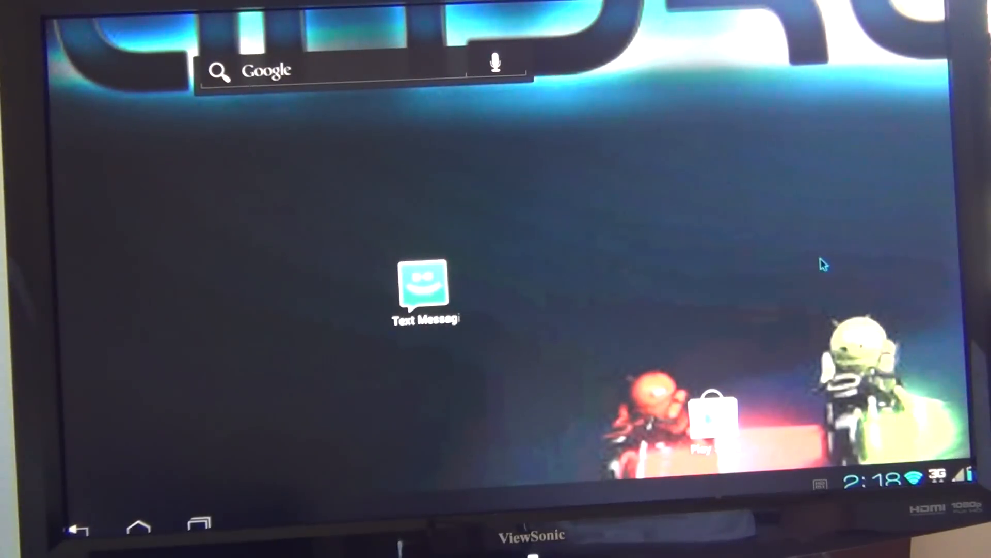
drag(589, 318, 229, 444)
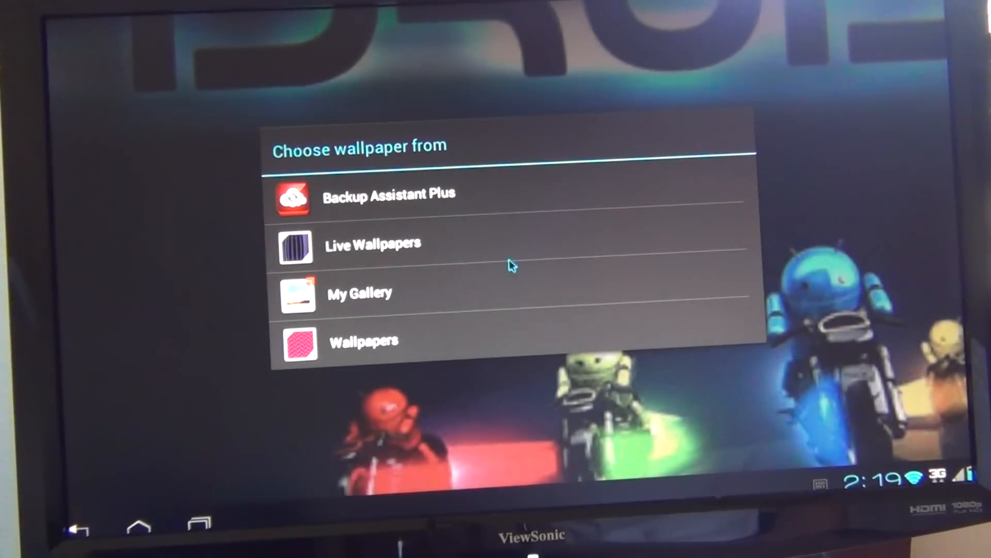
From the Wallpapers collection, set the red glowing reactor image as home wallpaper
click(480, 333)
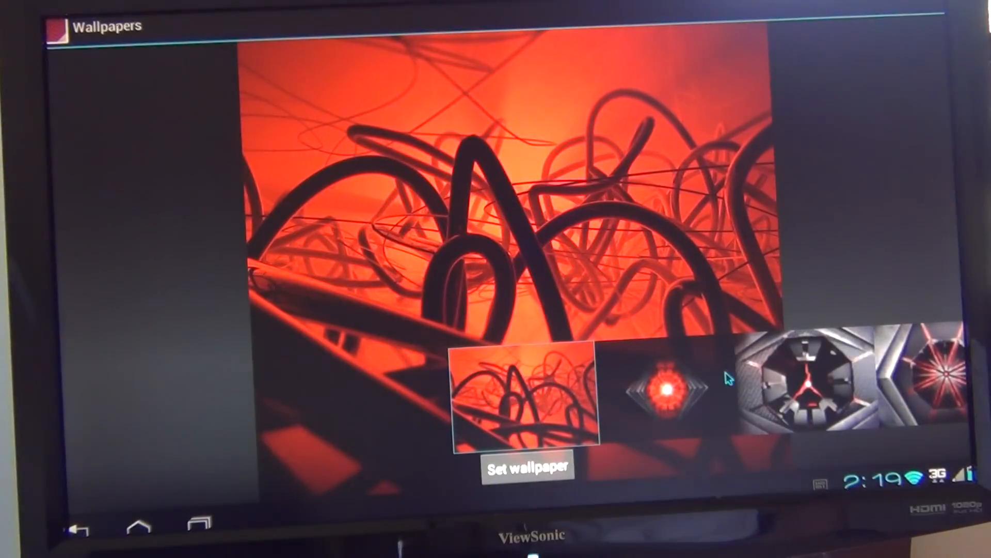
click(666, 391)
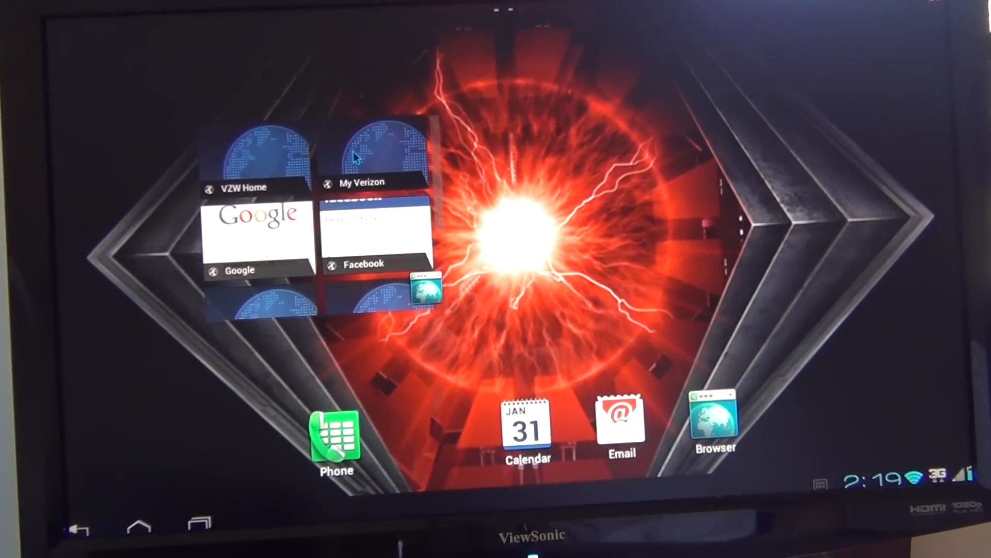
Visit the VZW Home bookmark in the browser, then return to the home screen
click(230, 172)
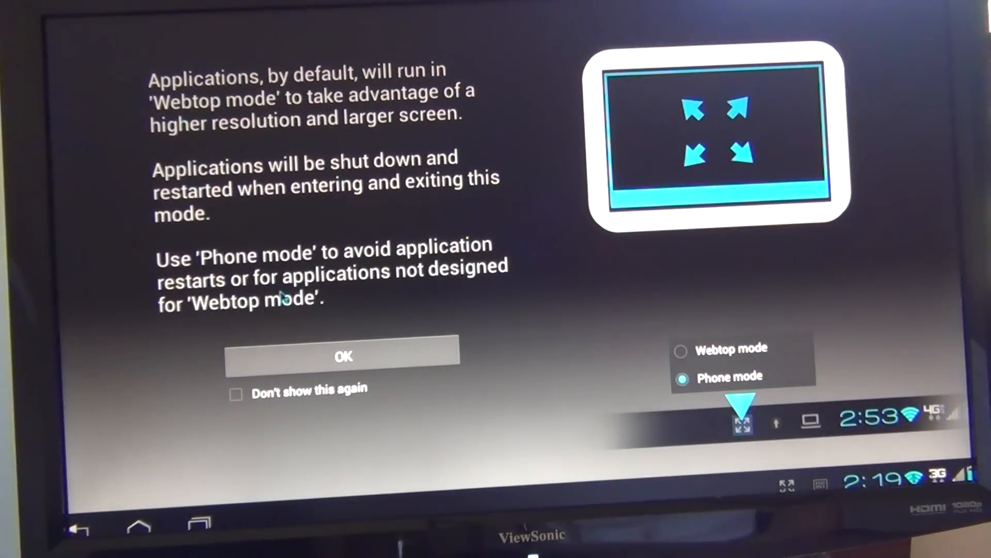
click(323, 360)
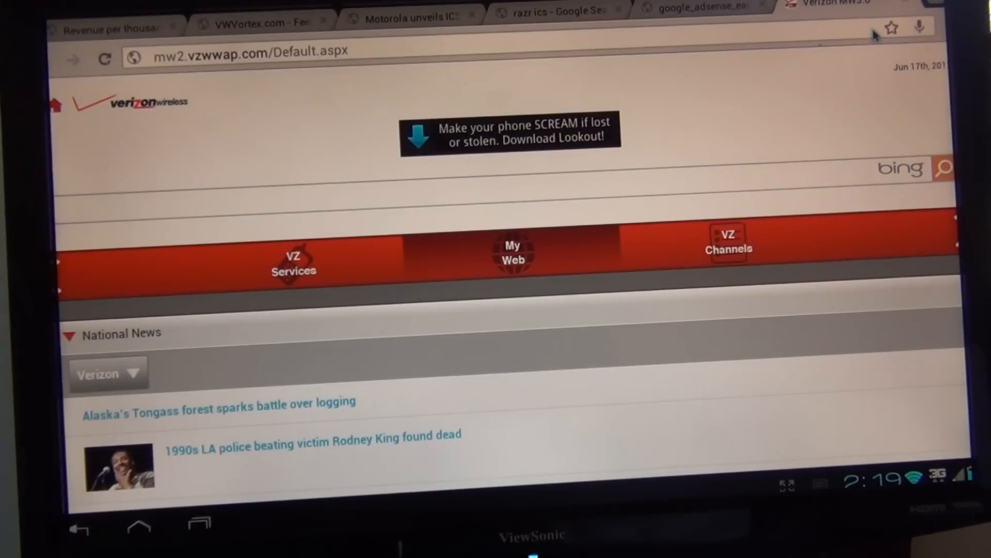
key(Home)
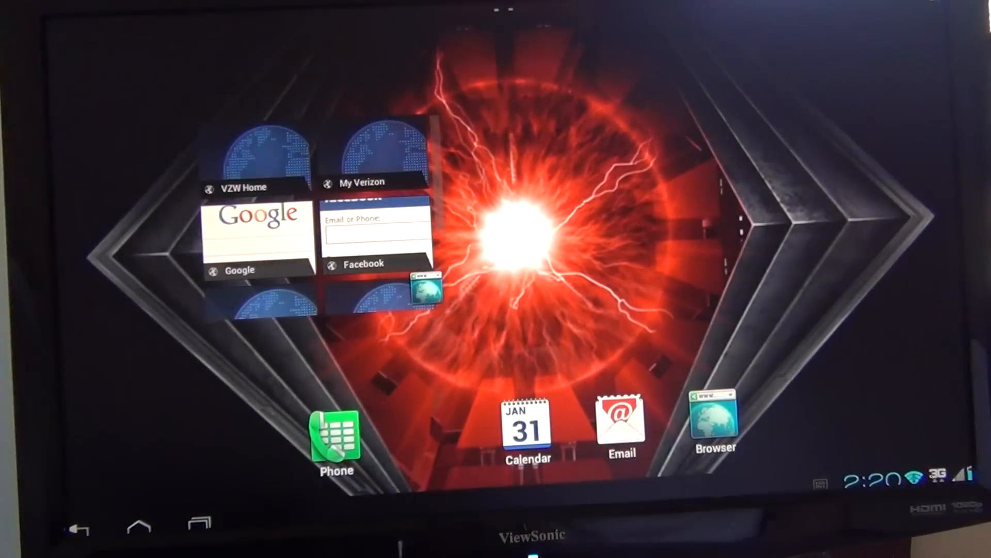
Drag Chrome Beta from All Apps into the dock between Phone and Calendar
key(super+a)
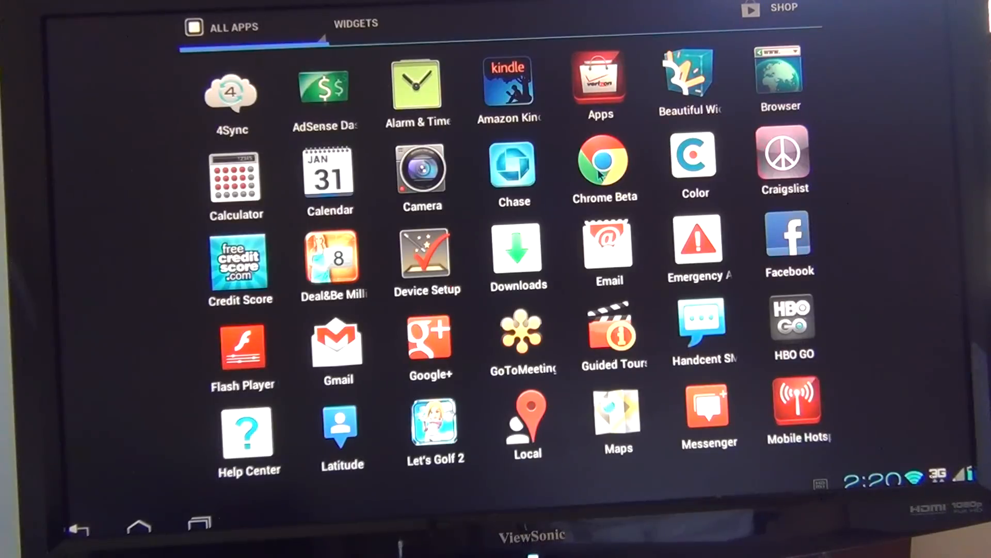
drag(600, 174, 428, 357)
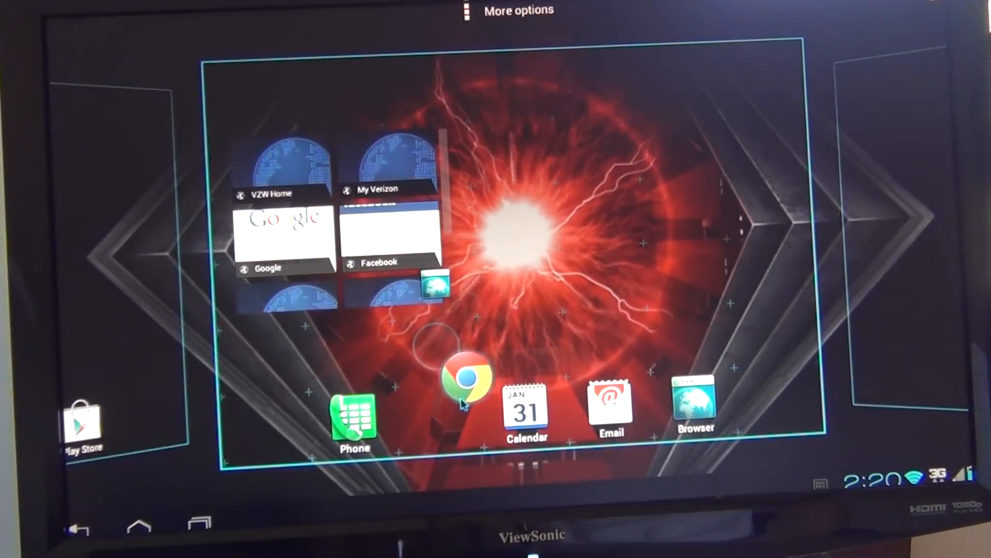
drag(428, 356, 438, 434)
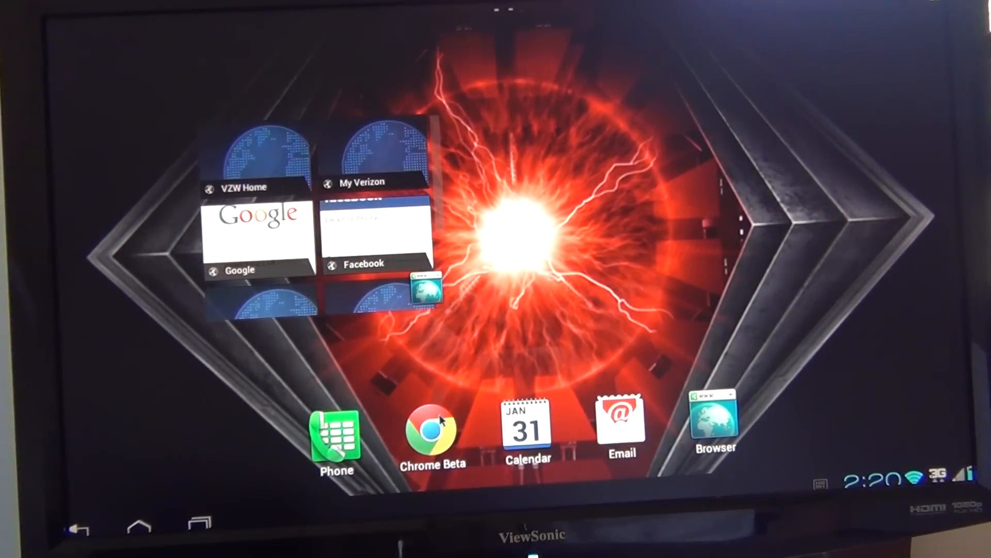
Drop the Chrome Beta shortcut onto Browser to form a dock folder
drag(443, 422, 812, 372)
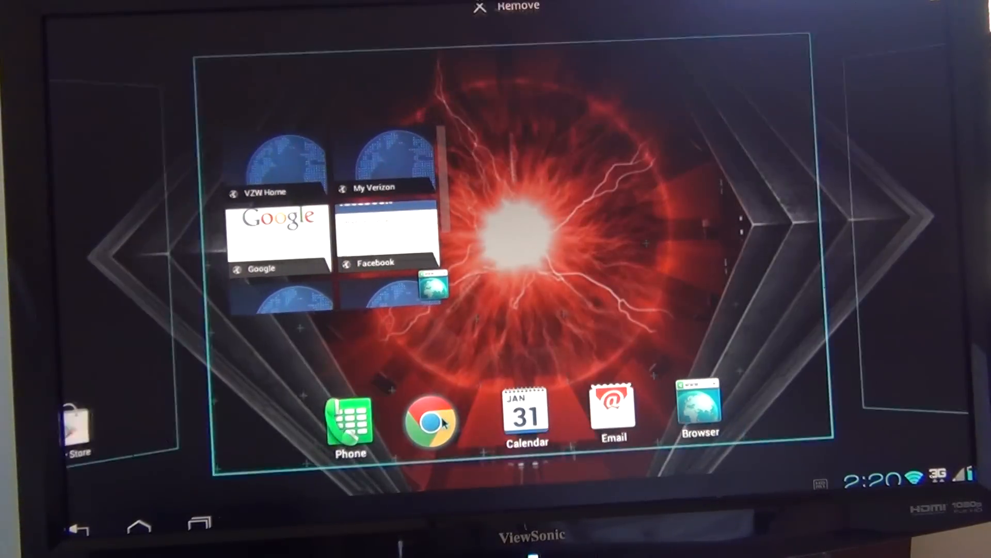
click(812, 372)
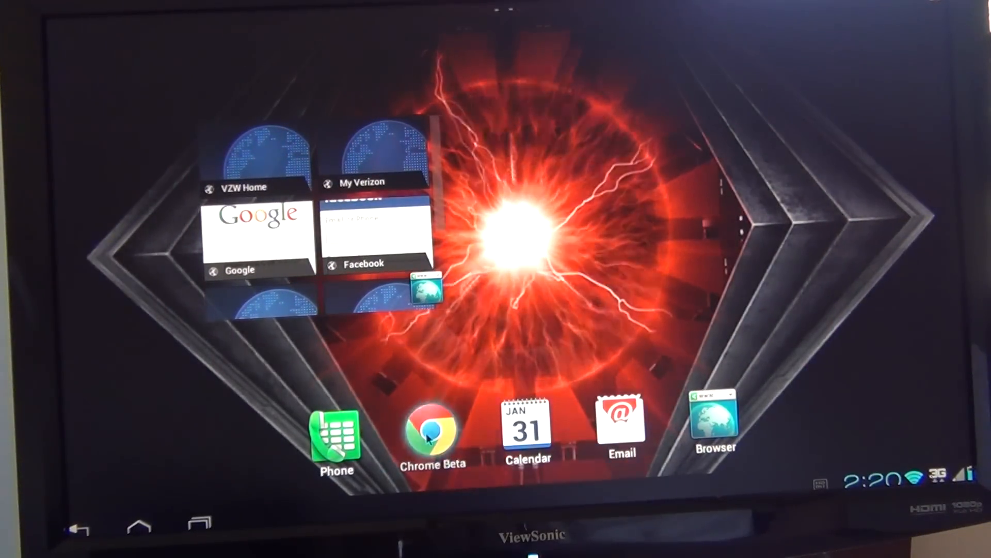
drag(430, 434, 662, 399)
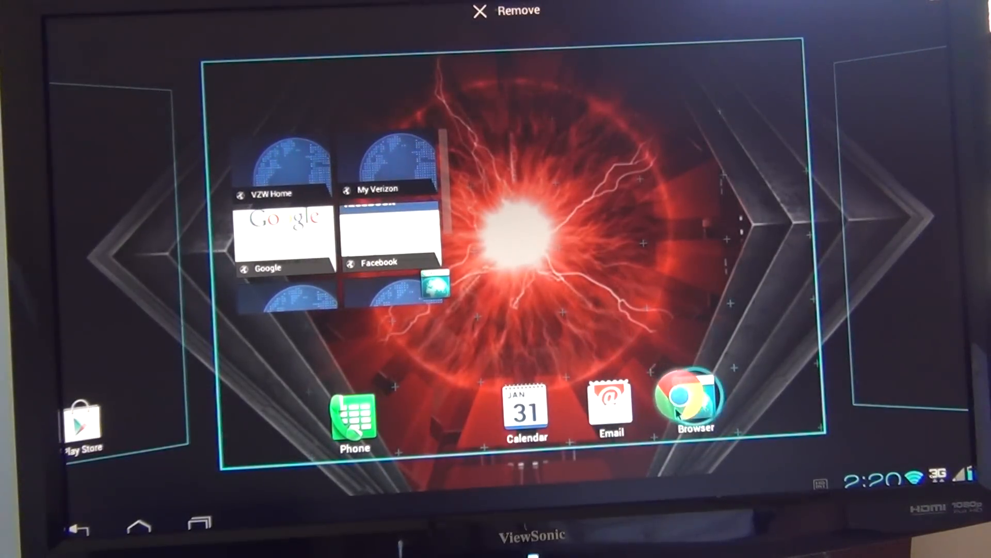
drag(663, 399, 693, 403)
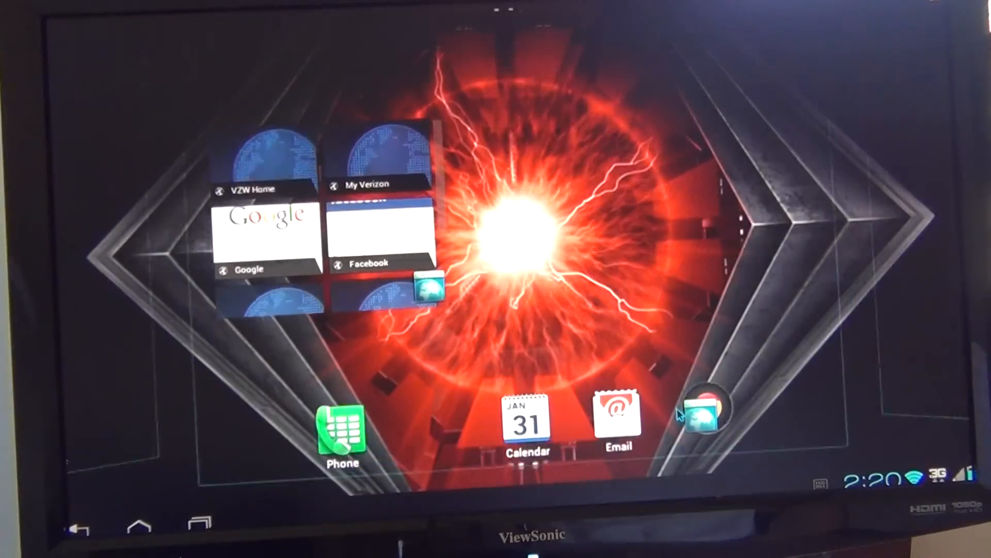
Rename the new Browser and Chrome Beta folder to Internet and close it
click(711, 421)
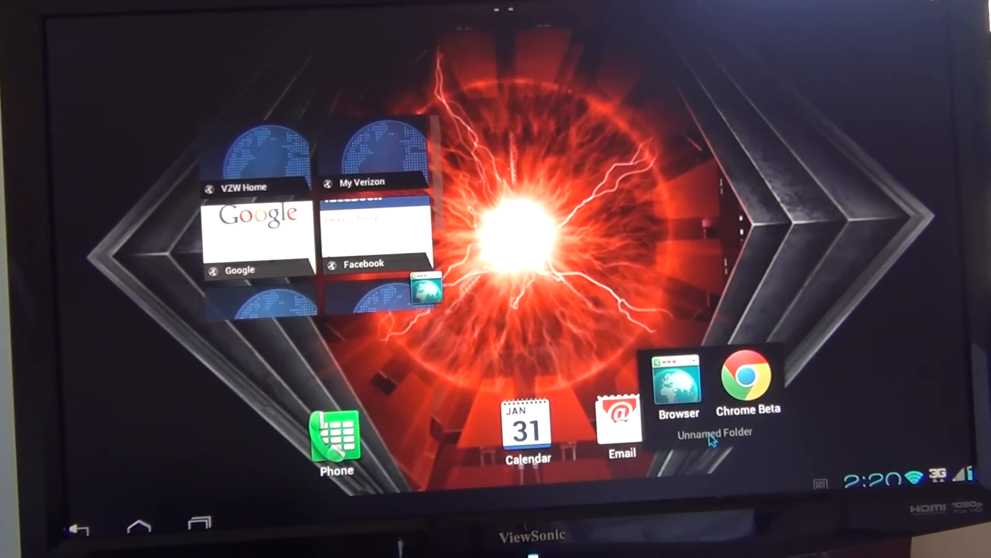
click(711, 439)
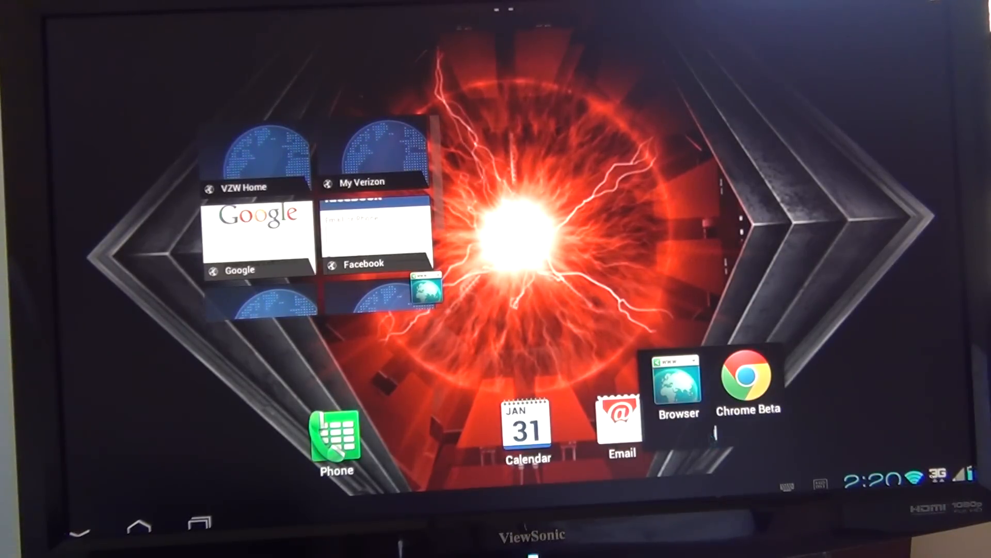
text(Interne)
text(t)
key(Right)
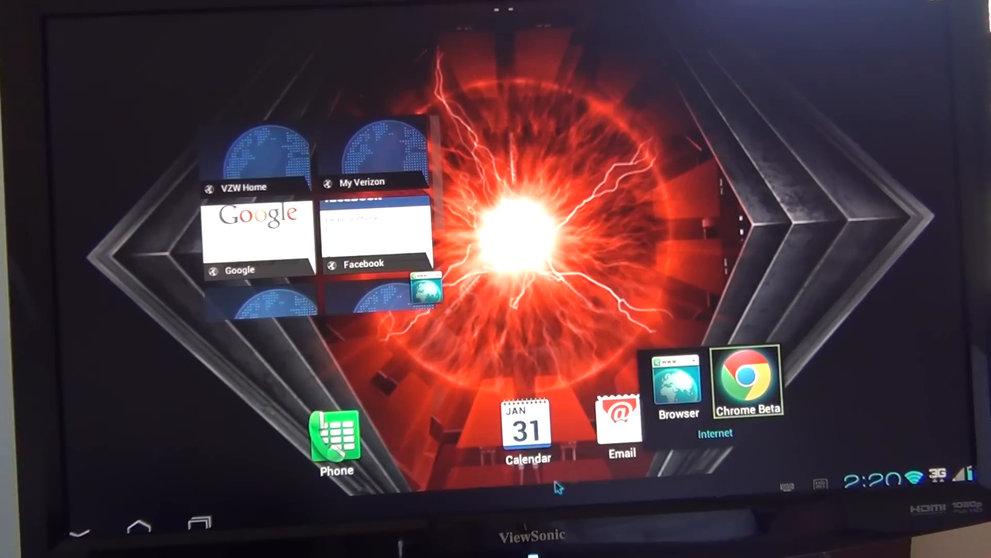
key(Escape)
click(648, 284)
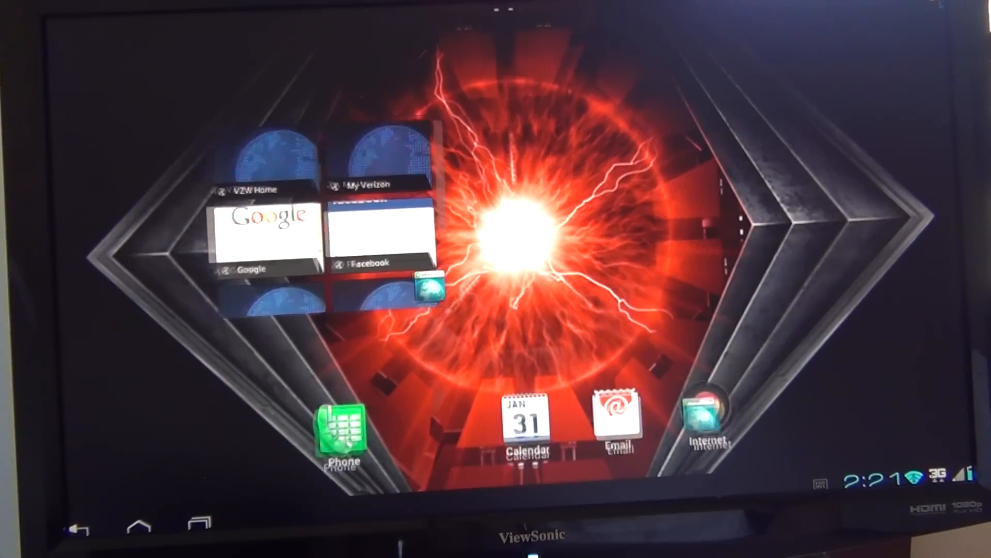
Drag Gmail from All Apps onto the Email dock shortcut, forming a folder
click(821, 434)
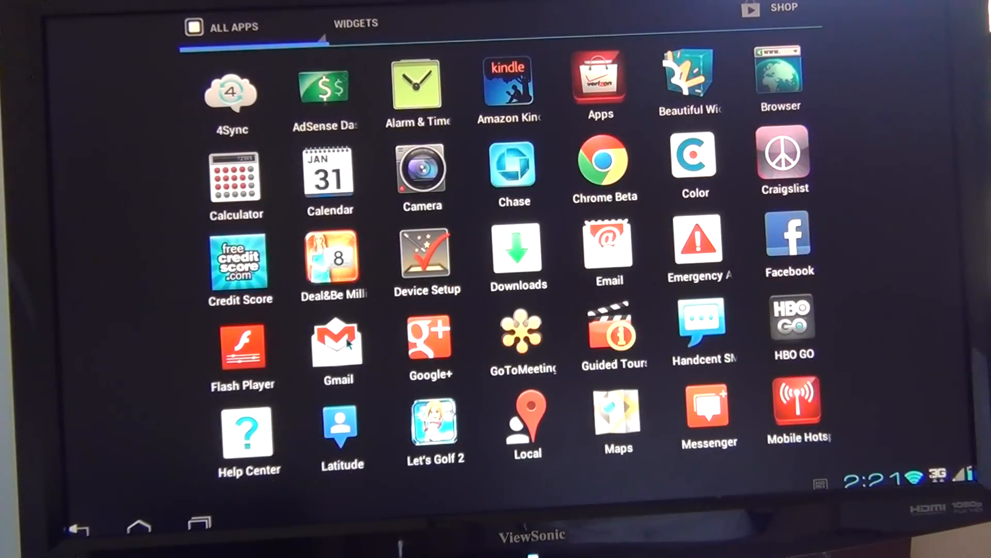
drag(337, 345, 609, 401)
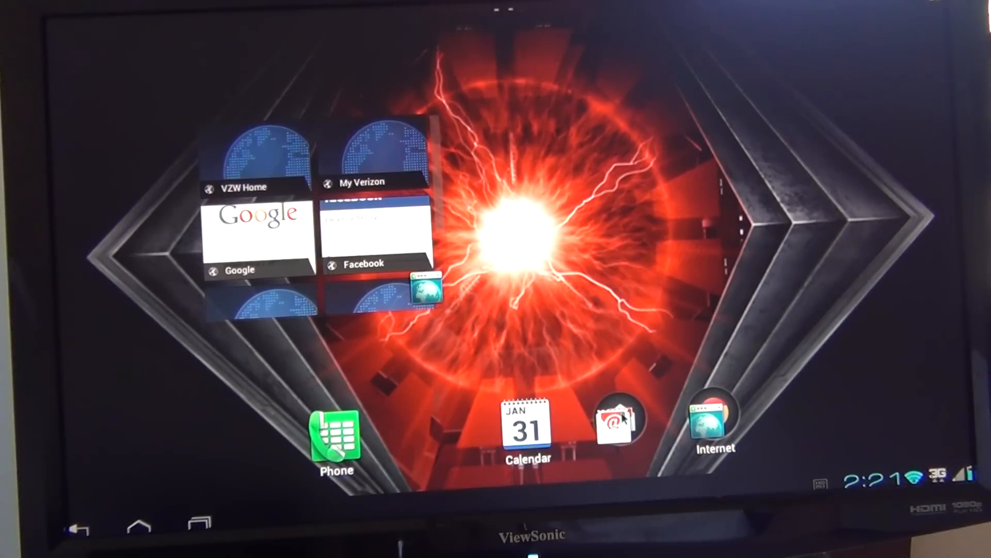
click(620, 411)
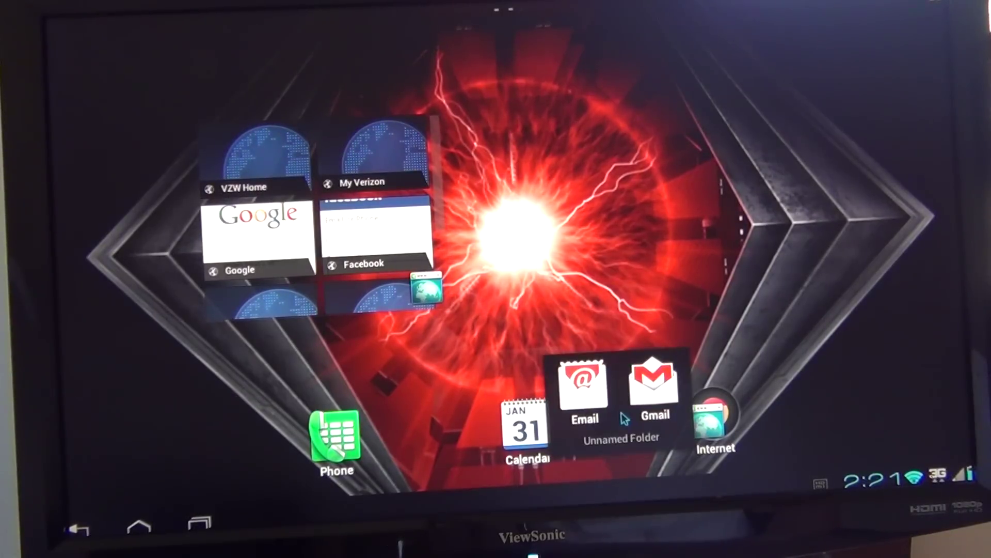
Rename the Email and Gmail folder to Email and close it
click(643, 443)
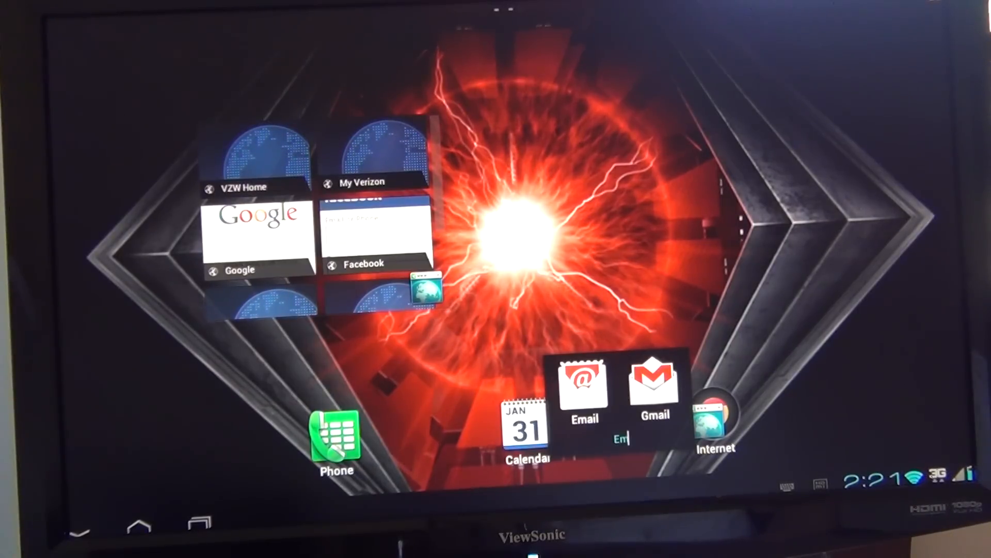
text(Email)
key(Return)
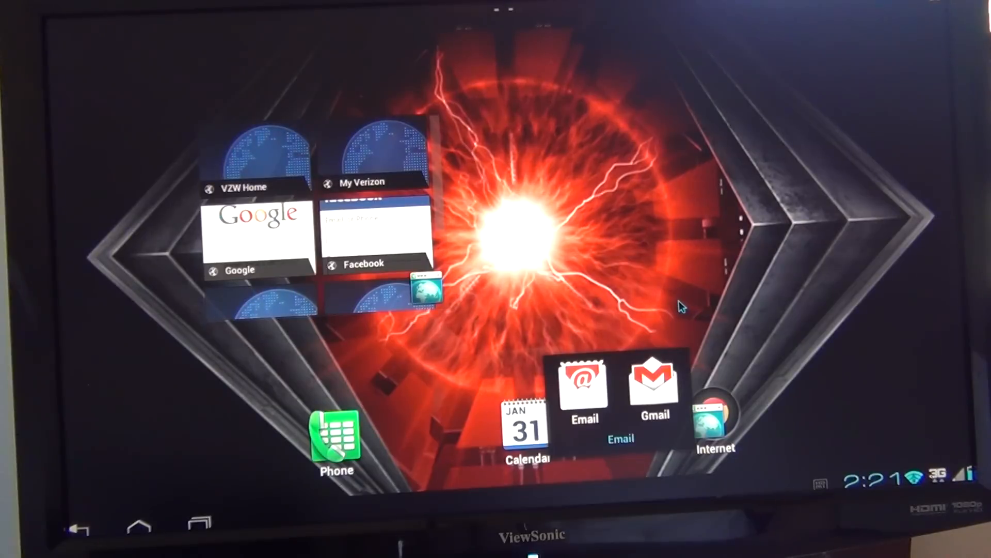
click(680, 306)
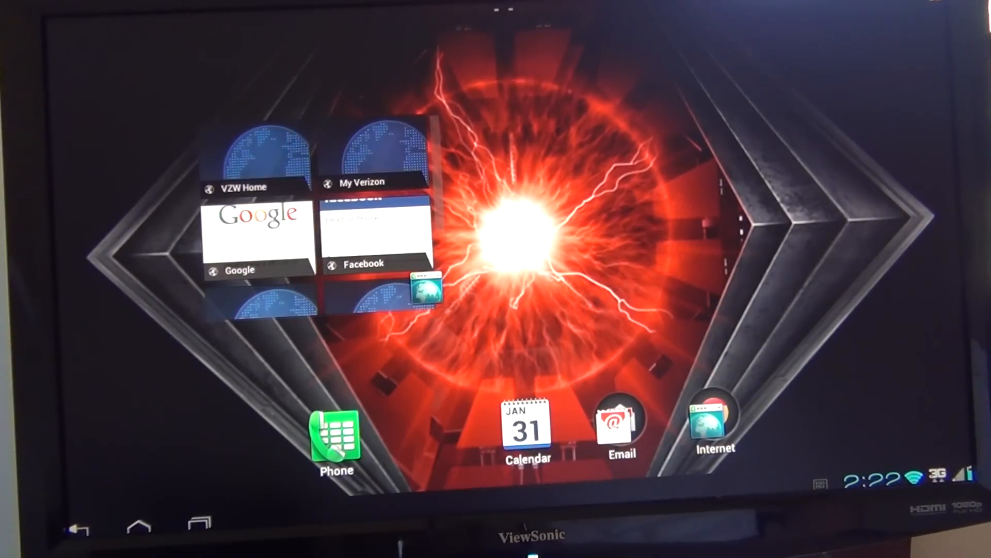
Open the status panel showing date, battery, network and the HDMI cable notice
click(891, 480)
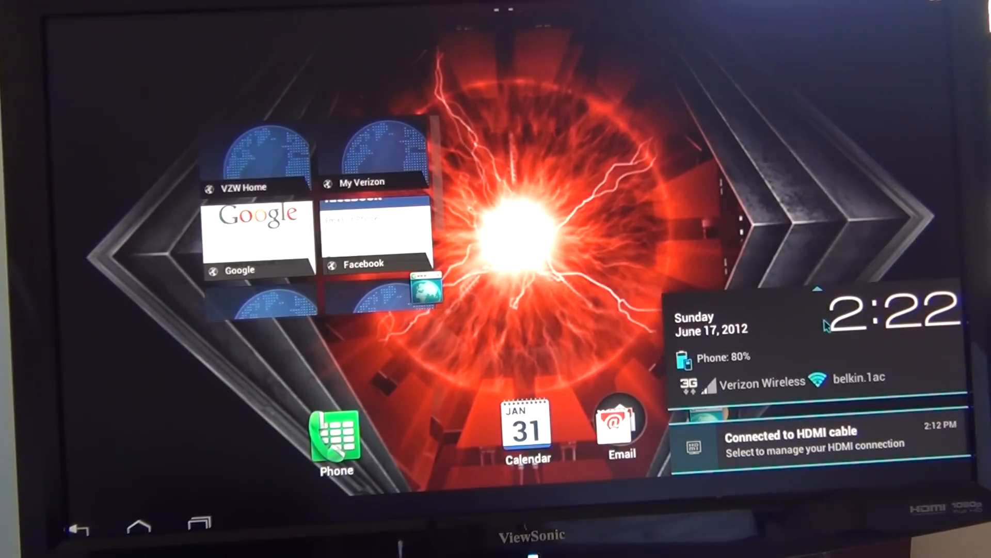
Bring up the Select Dock Type chooser from the 'Connected to HDMI cable' notification
click(798, 448)
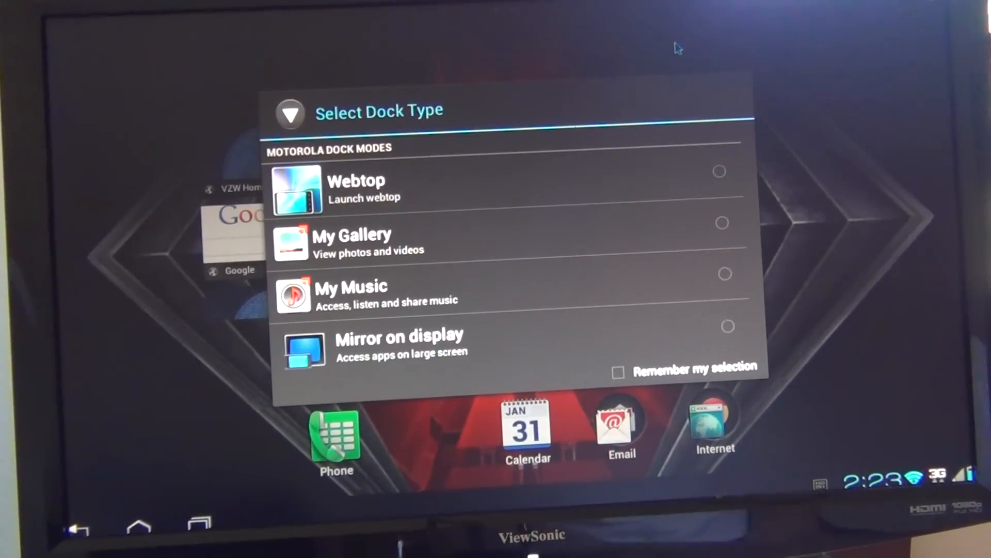
click(678, 48)
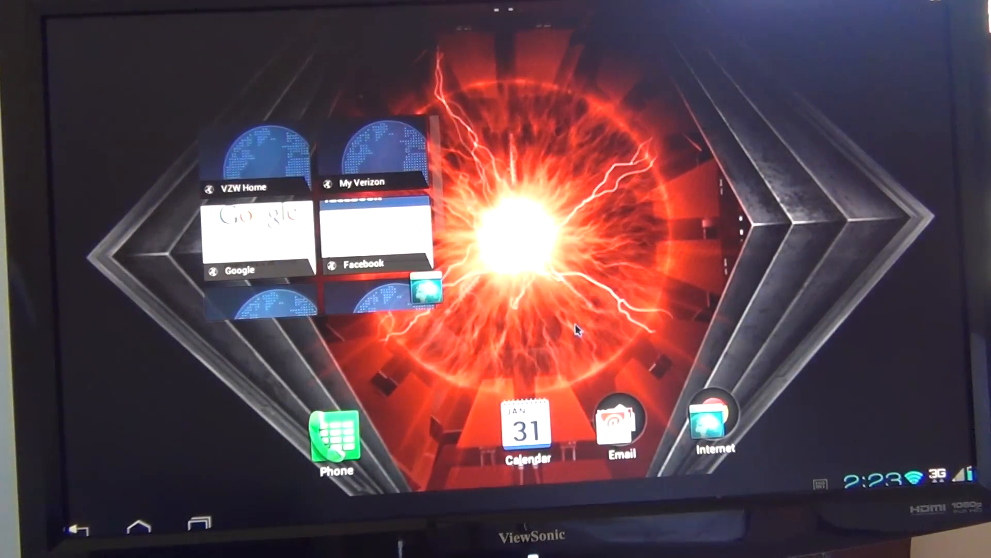